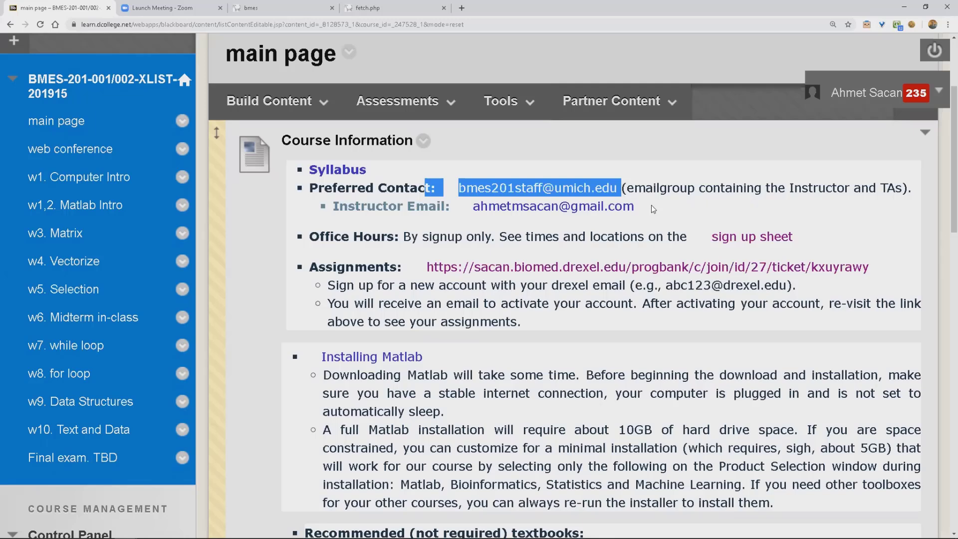
Highlight the instructor e-mail line on the course page, and download and open the Installing Matlab document.
{"action": "left_click_drag", "start_coordinate": [649, 206], "coordinate": [332, 206]}
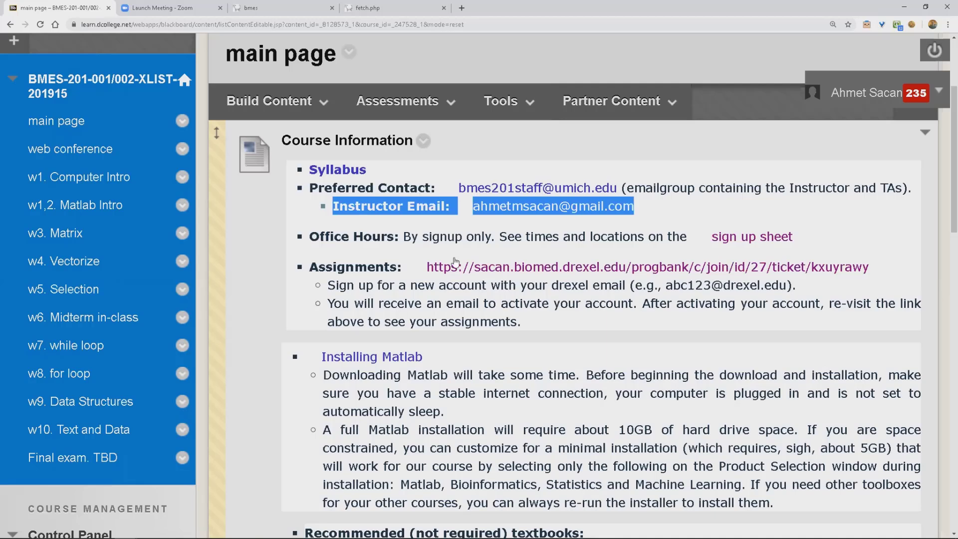
{"action": "scroll", "coordinate": [435, 291], "scroll_direction": "down", "scroll_amount": 3}
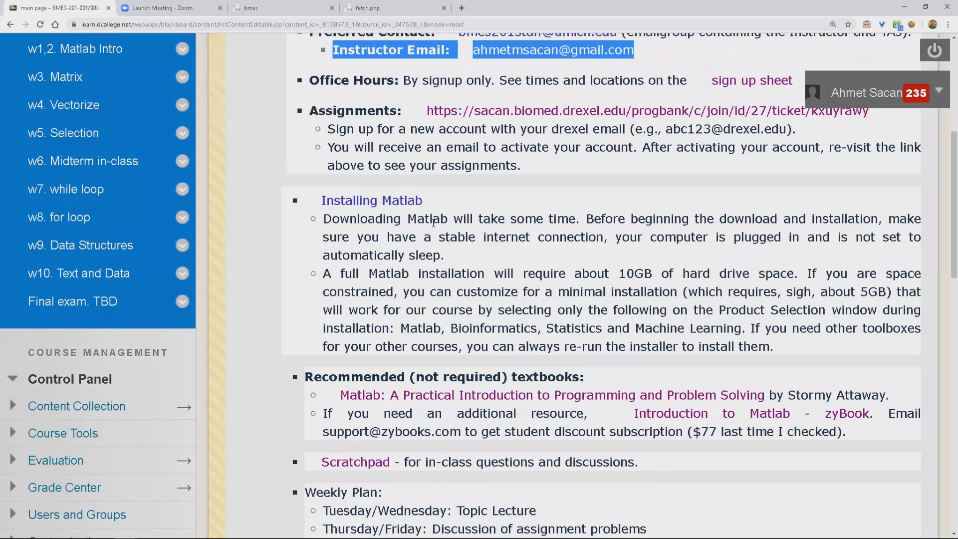
{"action": "left_click", "coordinate": [396, 206]}
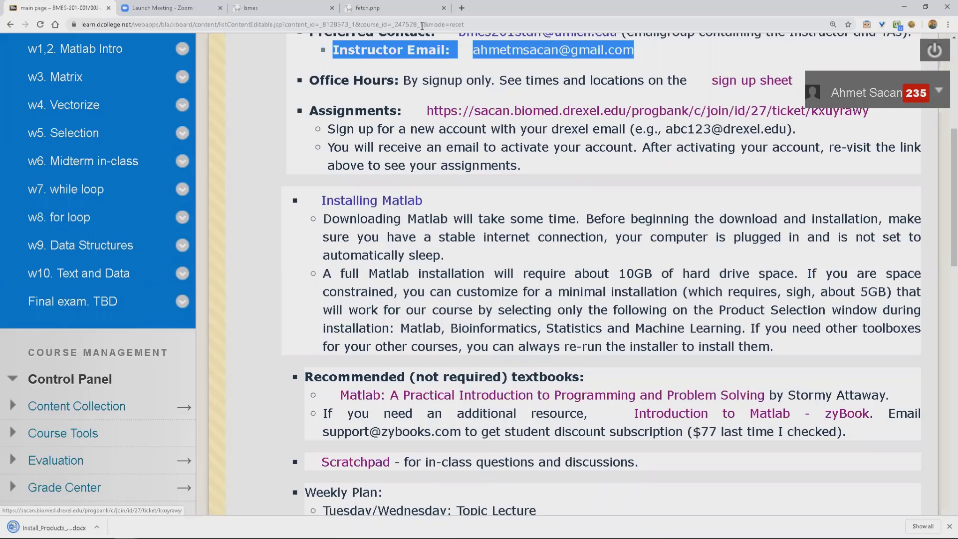
{"action": "left_click", "coordinate": [78, 522]}
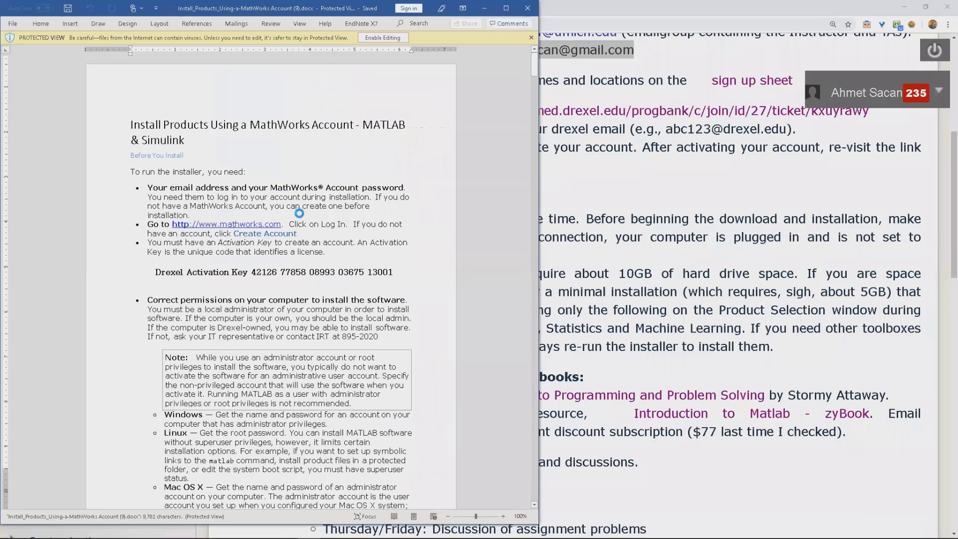
Copy the MathWorks web address from the installation document and load it in a new browser tab.
{"action": "scroll", "coordinate": [299, 213], "scroll_direction": "down", "scroll_amount": 3}
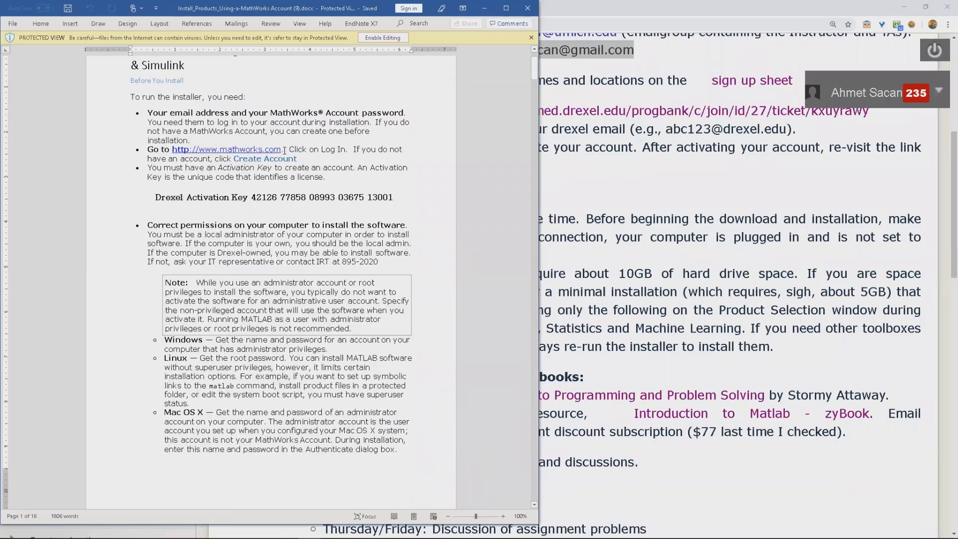
{"action": "left_click_drag", "start_coordinate": [278, 151], "coordinate": [202, 151]}
{"action": "key", "text": "ctrl+c"}
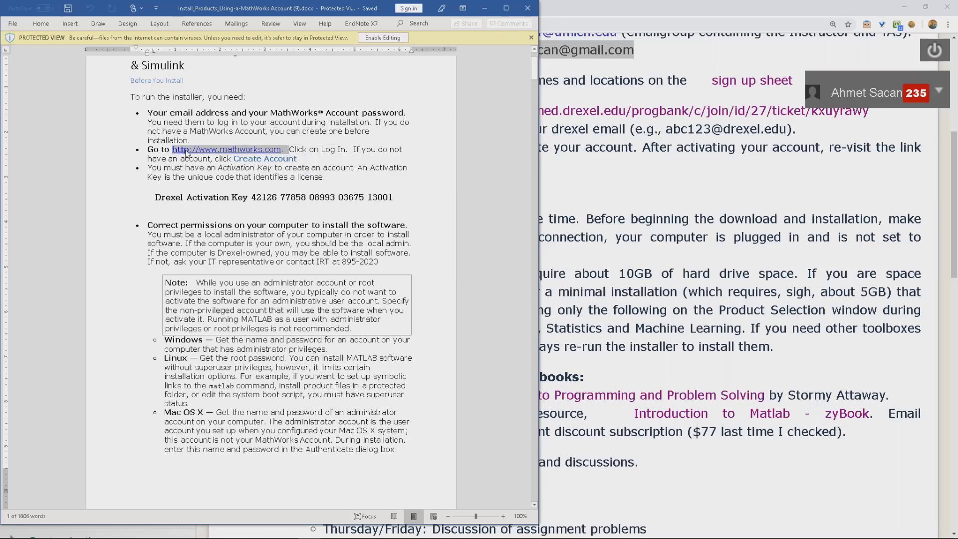
{"action": "key", "text": "alt+Tab"}
{"action": "key", "text": "ctrl+t"}
{"action": "key", "text": "ctrl+v"}
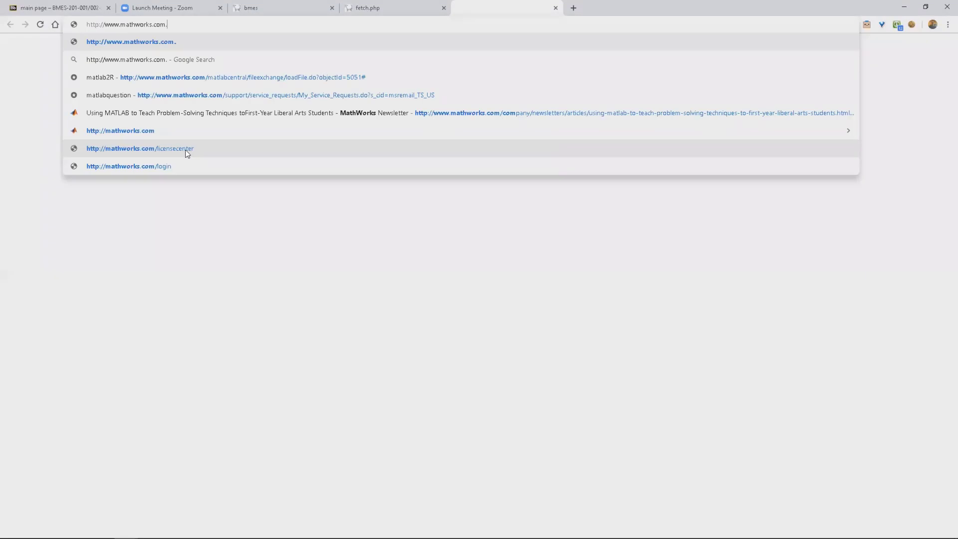
{"action": "key", "text": "Return"}
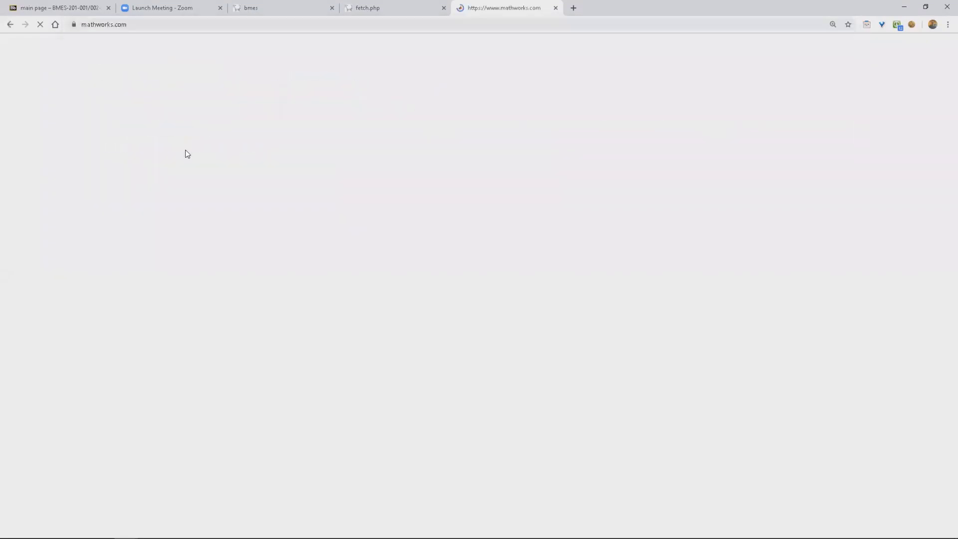
{"action": "key", "text": "super+Right"}
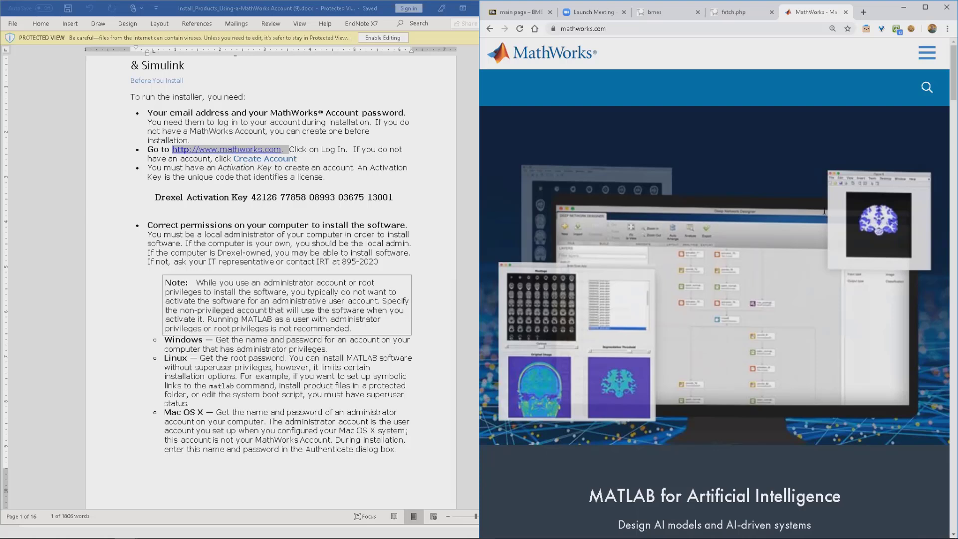
{"action": "key", "text": "super+Up"}
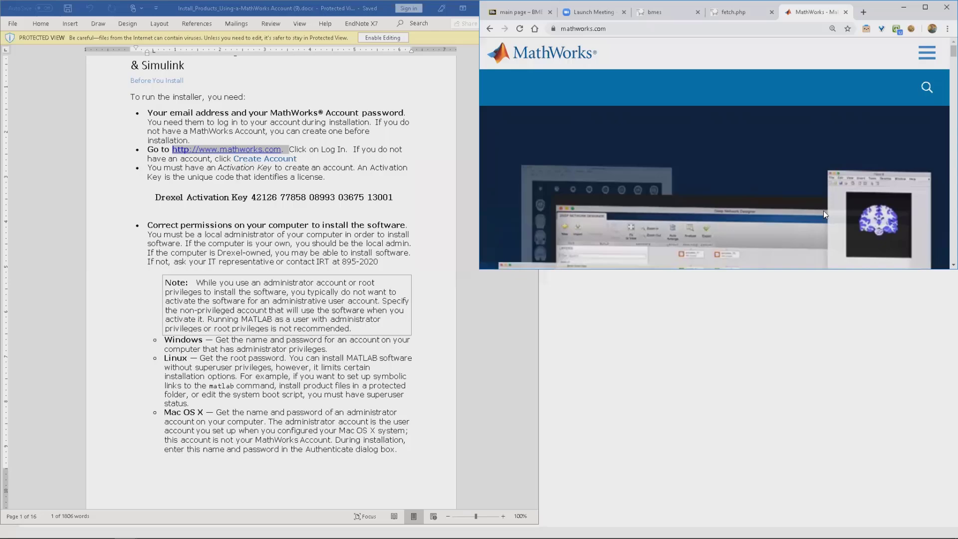
{"action": "key", "text": "super"}
{"action": "key", "text": "super"}
{"action": "key", "text": "super+Up"}
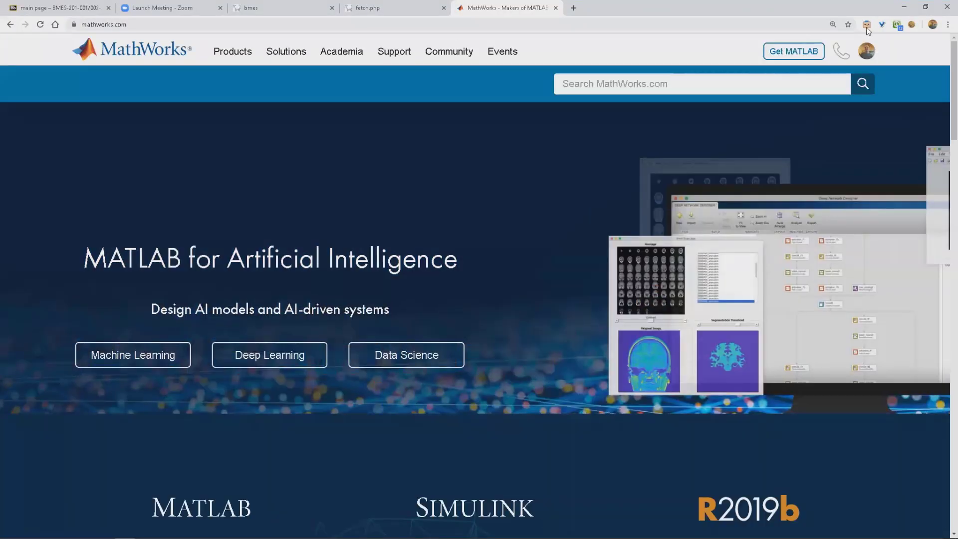
Sign out of the current MathWorks account and open the Create Account registration form.
{"action": "left_click", "coordinate": [869, 51]}
{"action": "left_click", "coordinate": [848, 126]}
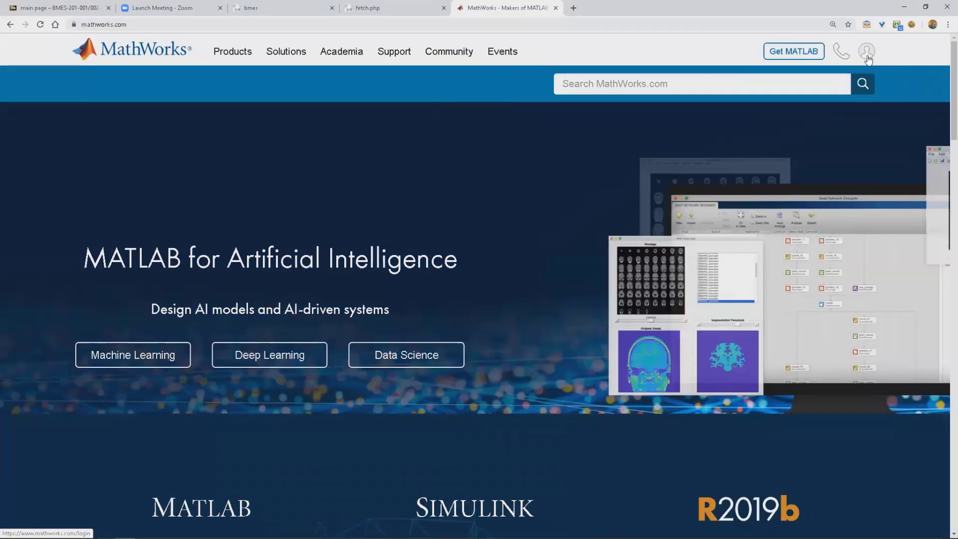
{"action": "left_click", "coordinate": [869, 59]}
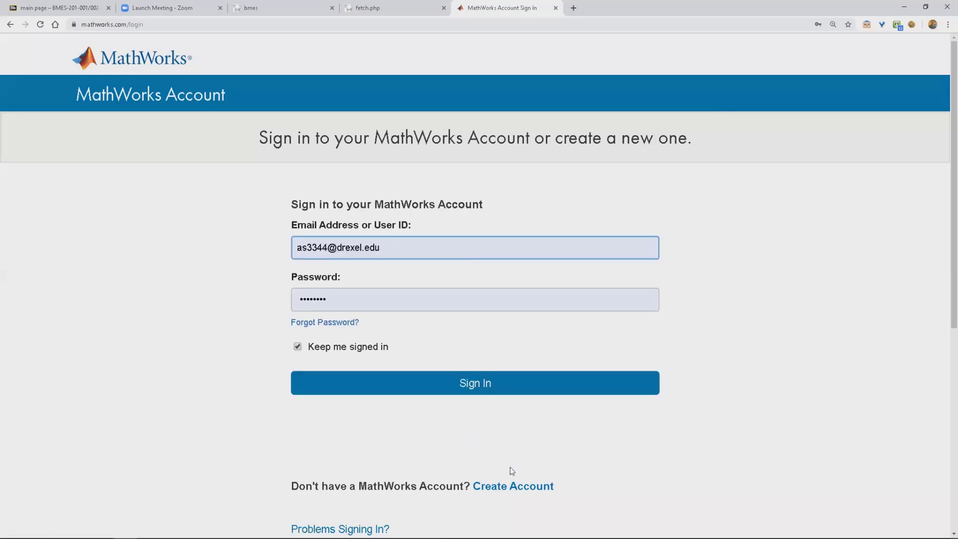
{"action": "left_click", "coordinate": [518, 487]}
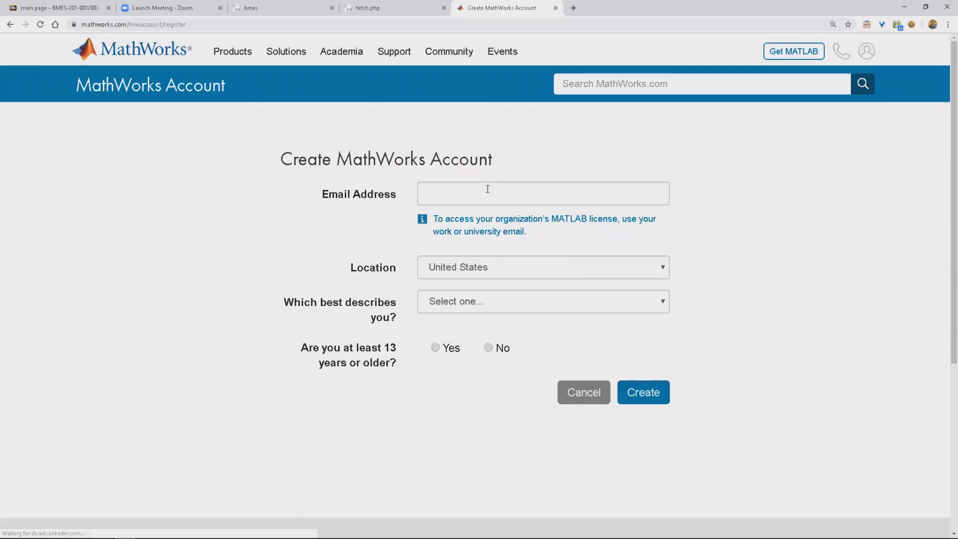
{"action": "left_click", "coordinate": [487, 191]}
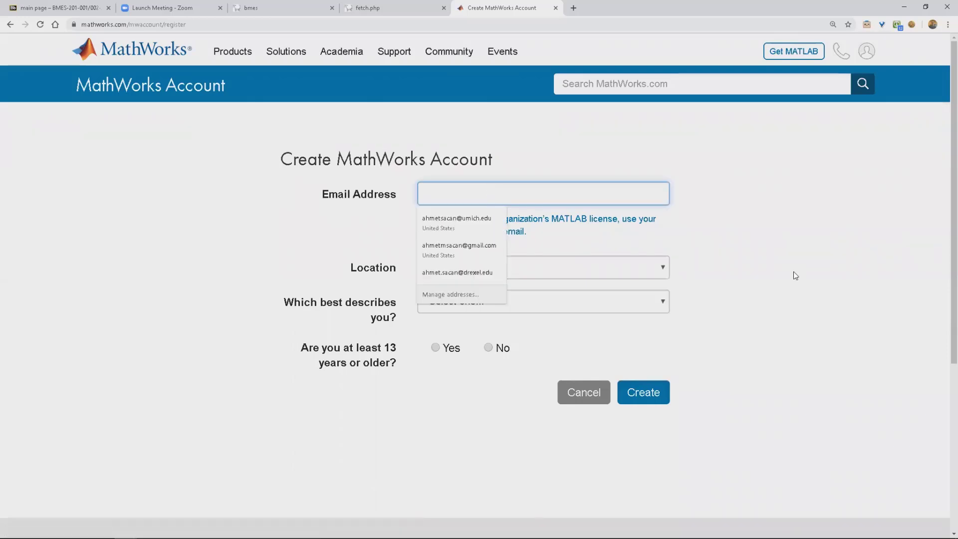
{"action": "left_click", "coordinate": [779, 278]}
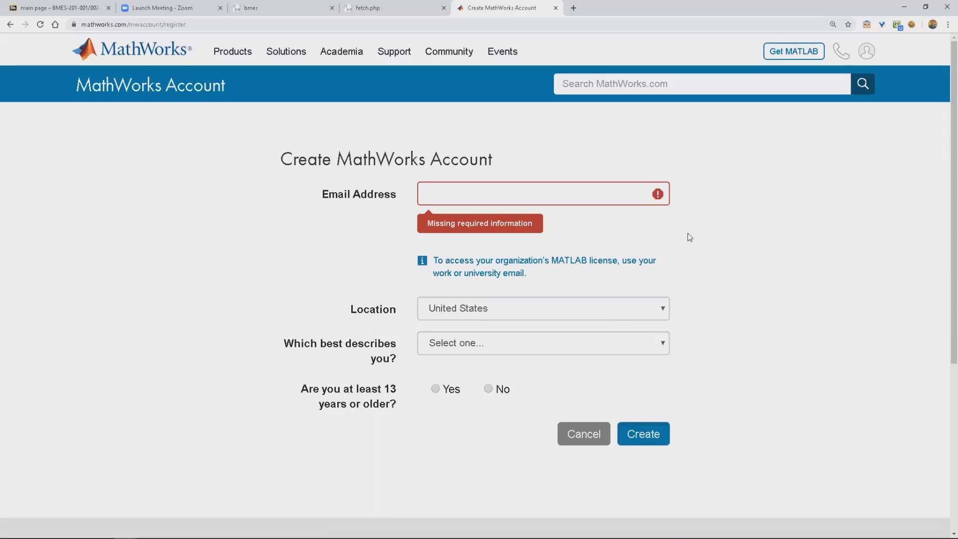
Highlight the activation key in the installation document and return to the registration form.
{"action": "key", "text": "alt+Tab"}
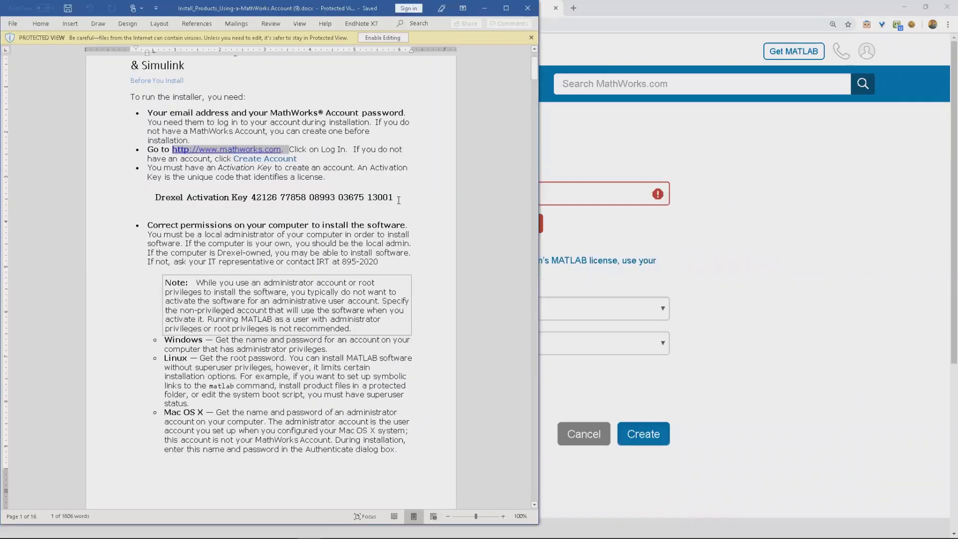
{"action": "left_click_drag", "start_coordinate": [399, 200], "coordinate": [260, 204]}
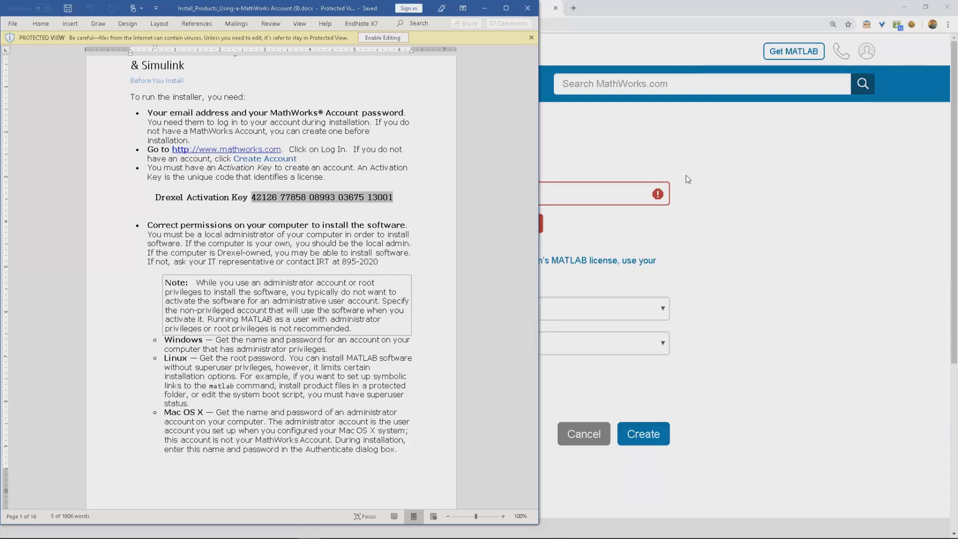
{"action": "left_click", "coordinate": [732, 208]}
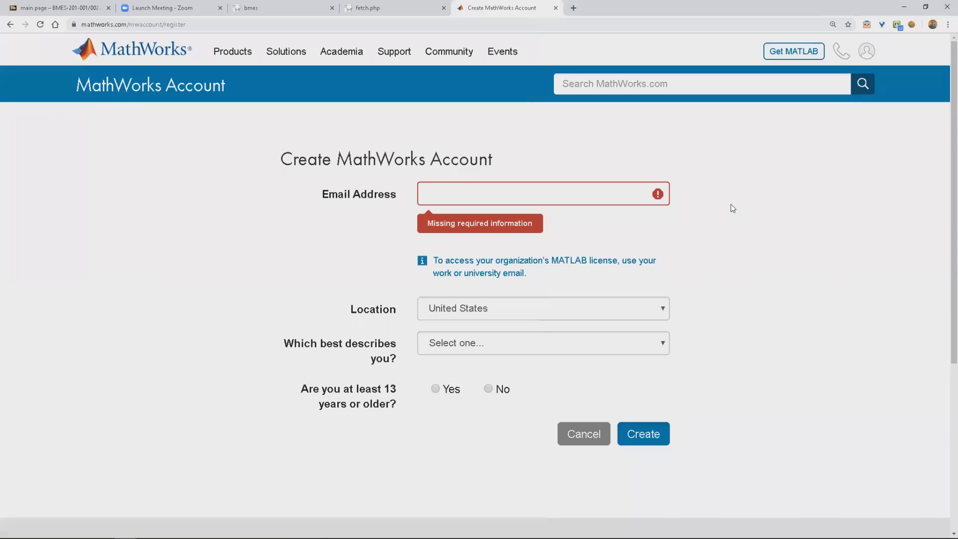
Place the registration form beside the installation document and examine the Email Address field and its note about using a university e-mail.
{"action": "key", "text": "super+Right"}
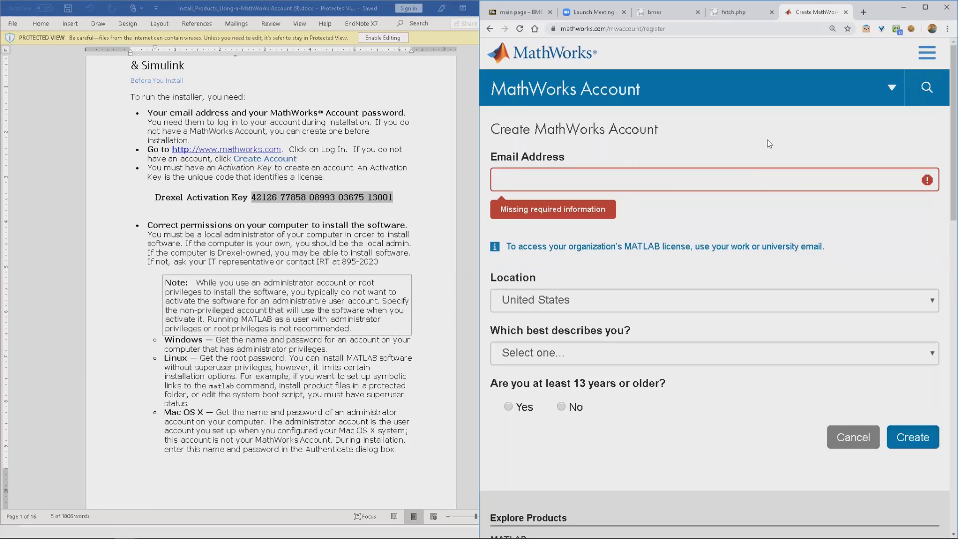
{"action": "left_click", "coordinate": [285, 231]}
{"action": "left_click", "coordinate": [703, 132]}
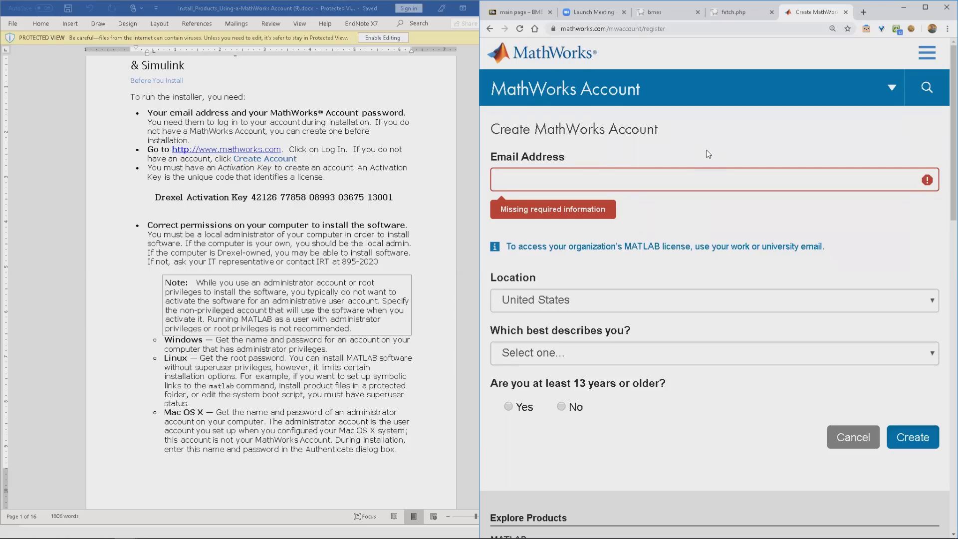
{"action": "left_click", "coordinate": [730, 180]}
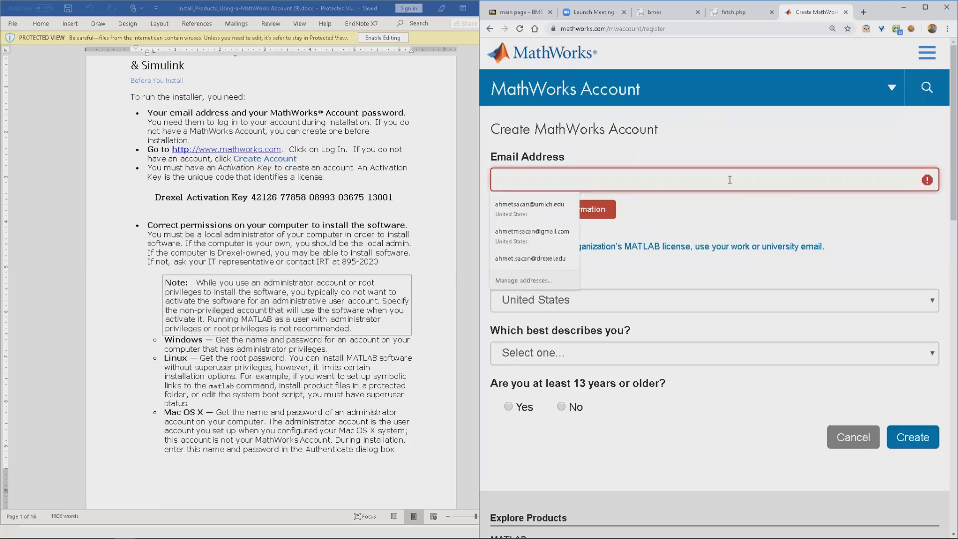
{"action": "left_click", "coordinate": [730, 180]}
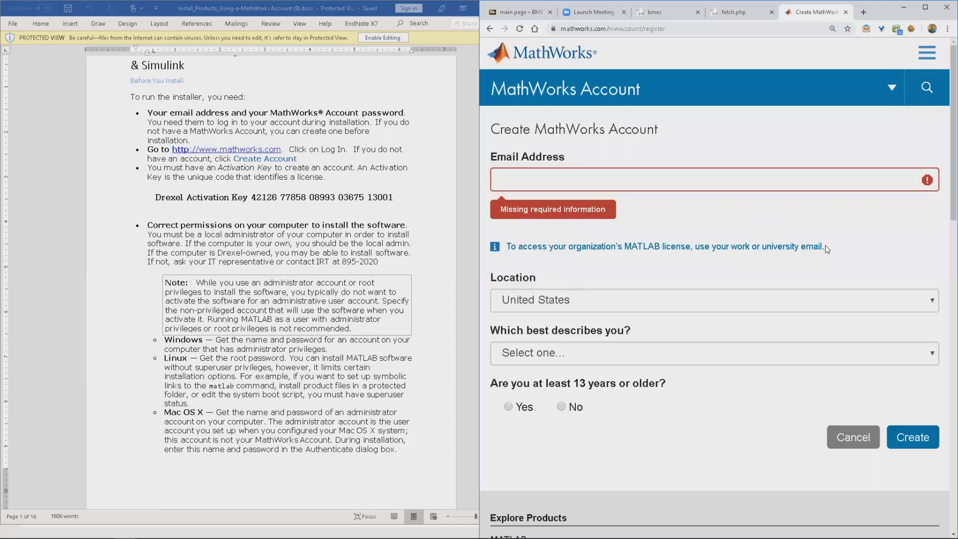
{"action": "left_click_drag", "start_coordinate": [826, 247], "coordinate": [774, 245]}
{"action": "left_click", "coordinate": [774, 246]}
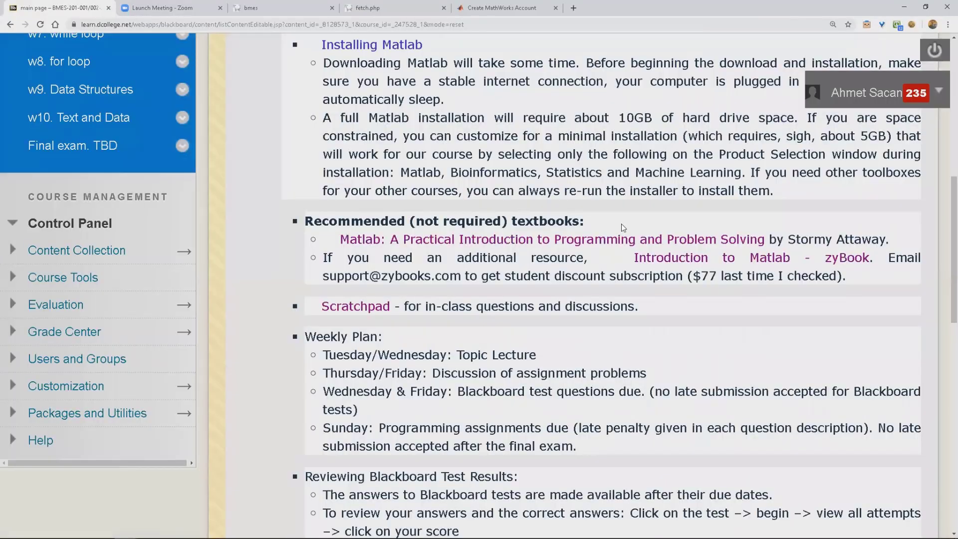
Search for "matlab online" in a new browser window and open the MATLAB Online sign-in page from the MathWorks result.
{"action": "key", "text": "ctrl+plus"}
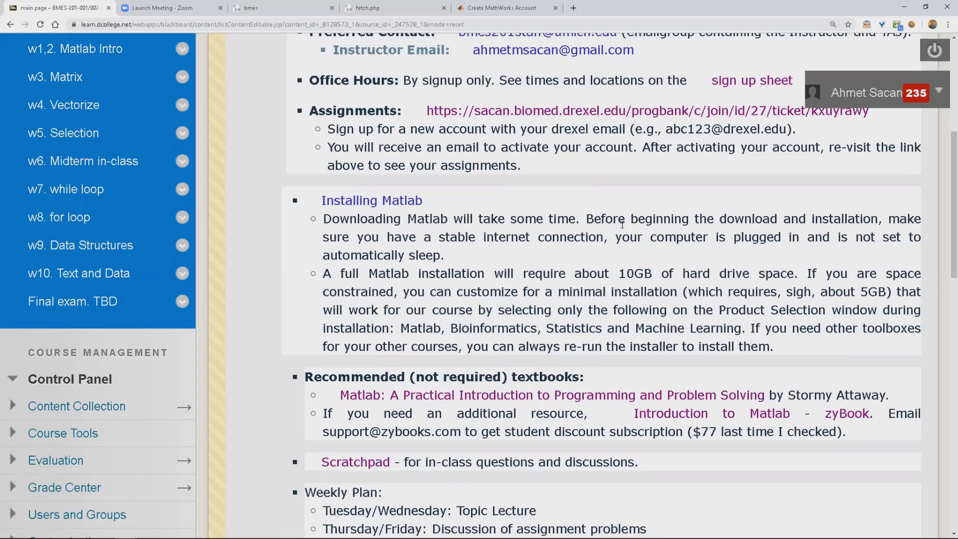
{"action": "key", "text": "ctrl+n"}
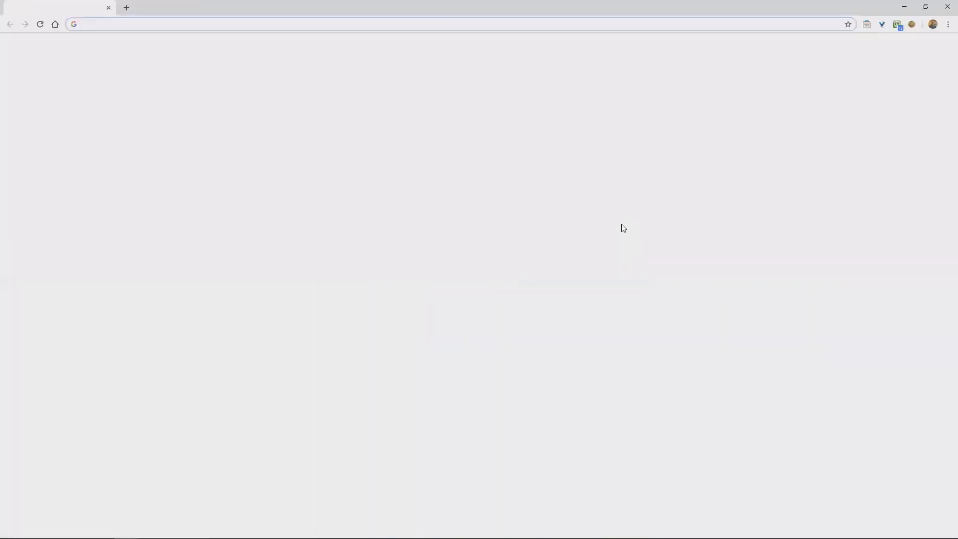
{"action": "type", "text": "m"}
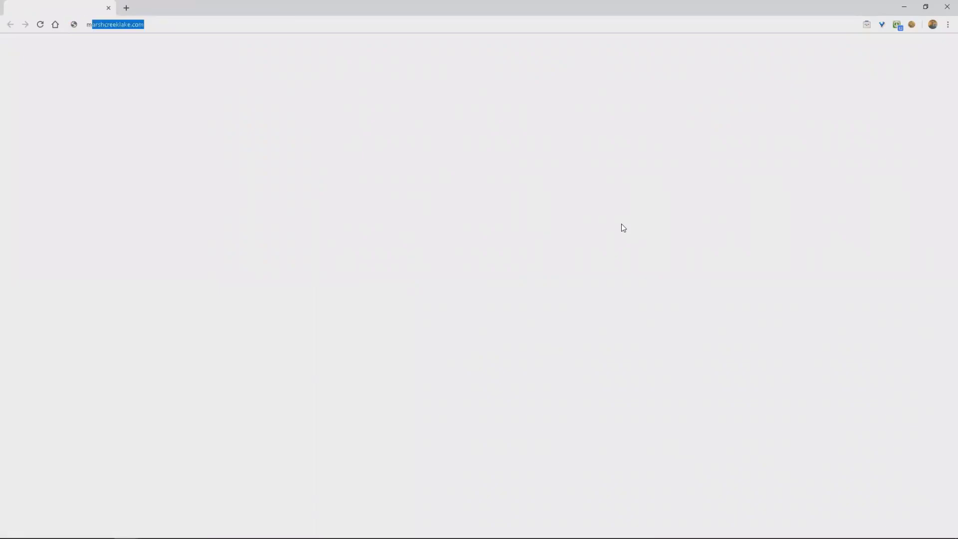
{"action": "type", "text": "atlab"}
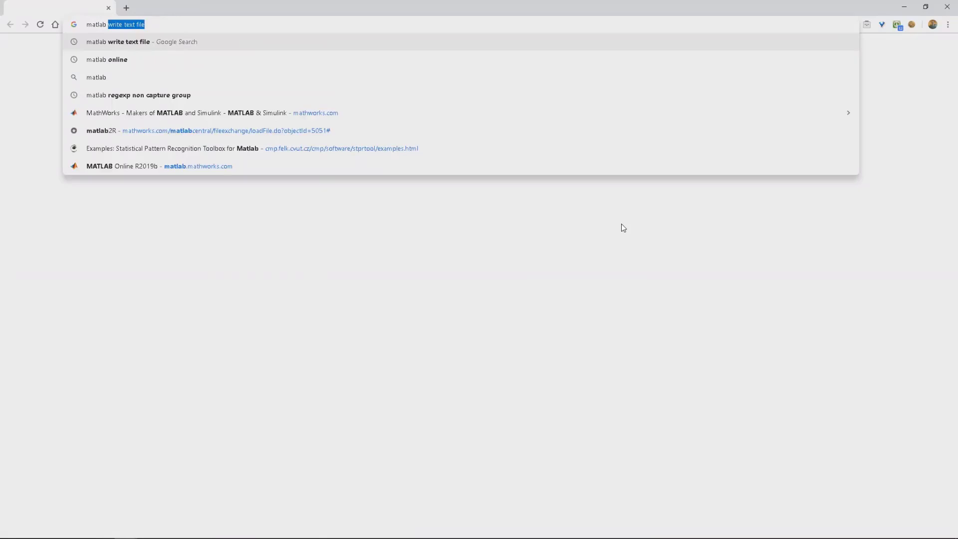
{"action": "type", "text": " online"}
{"action": "key", "text": "Return"}
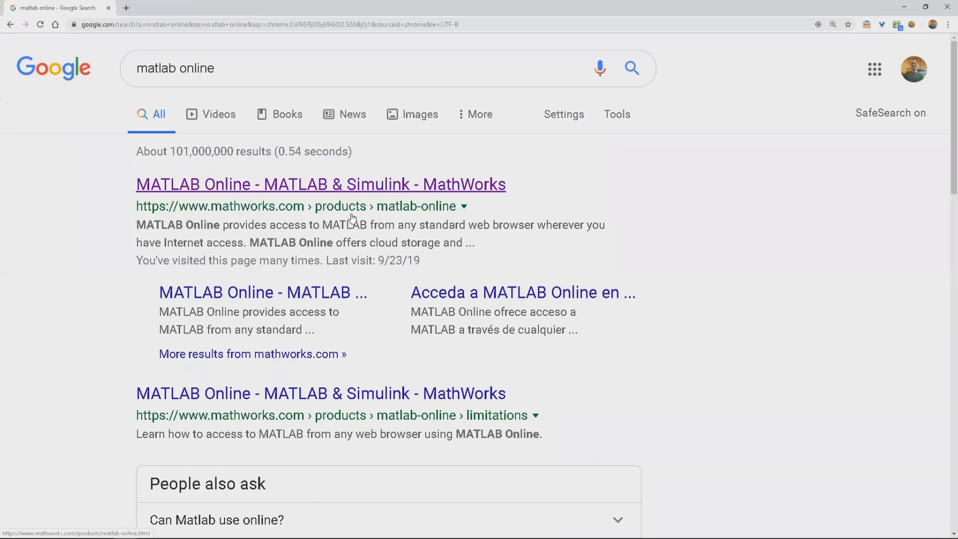
{"action": "left_click", "coordinate": [334, 192]}
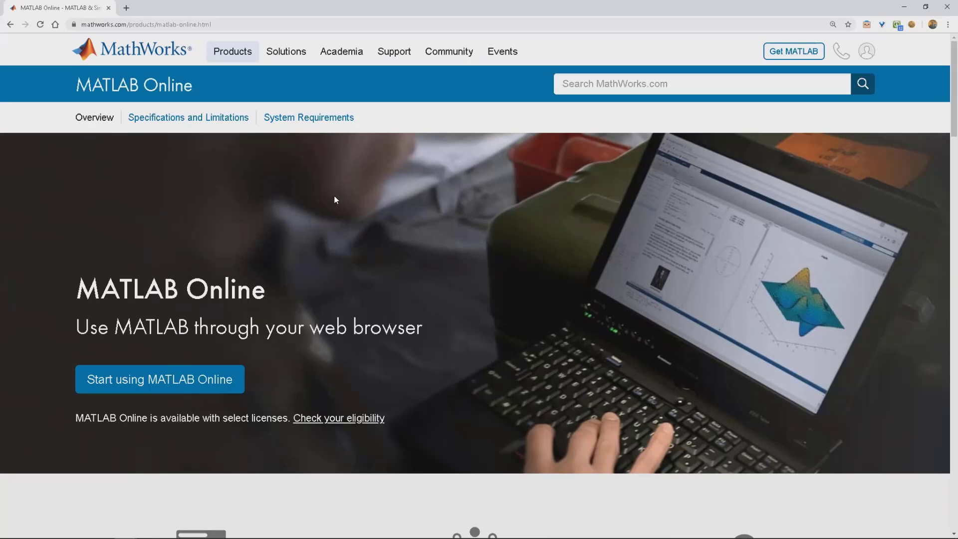
{"action": "left_click", "coordinate": [224, 384]}
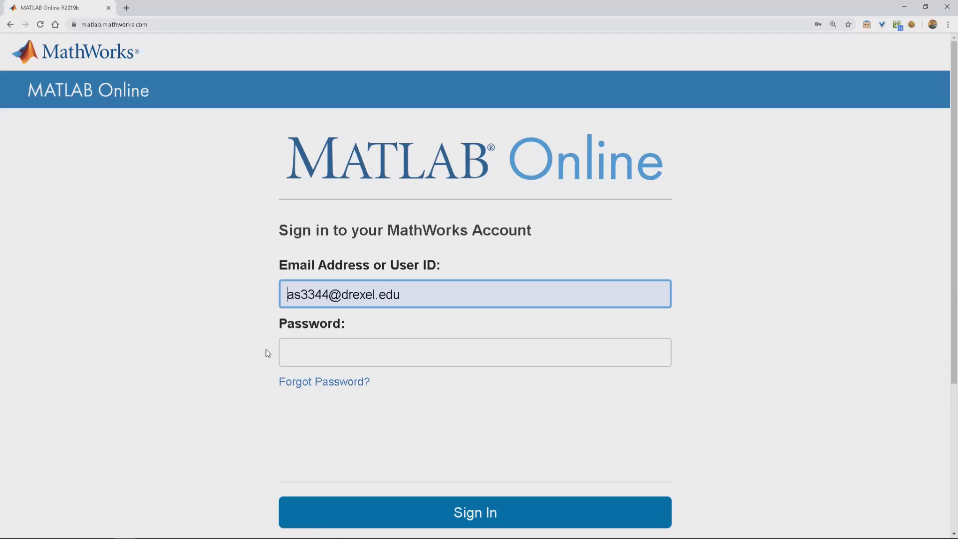
Sign in to MATLAB Online by entering the account password, and dismiss the Getting Started banner.
{"action": "left_click", "coordinate": [341, 350]}
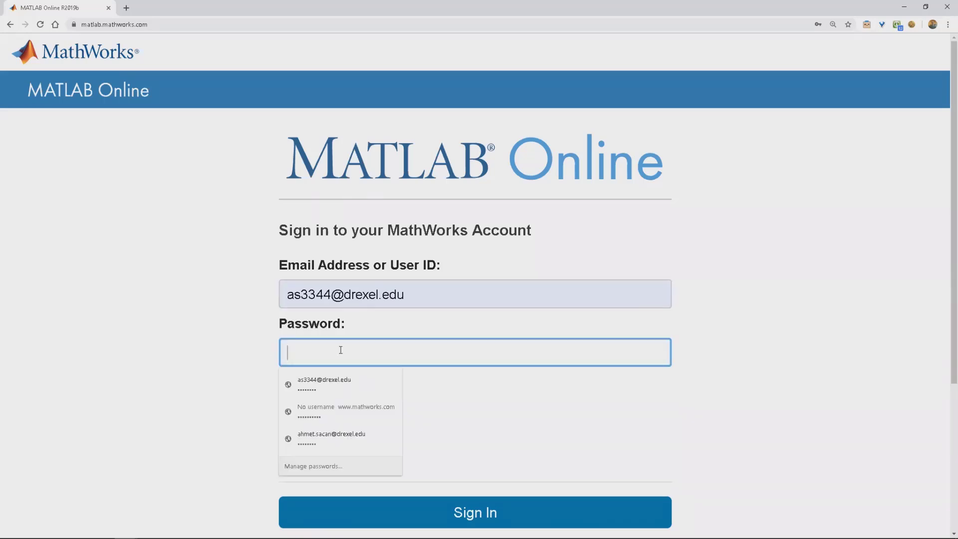
{"action": "type", "text": "•••••••"}
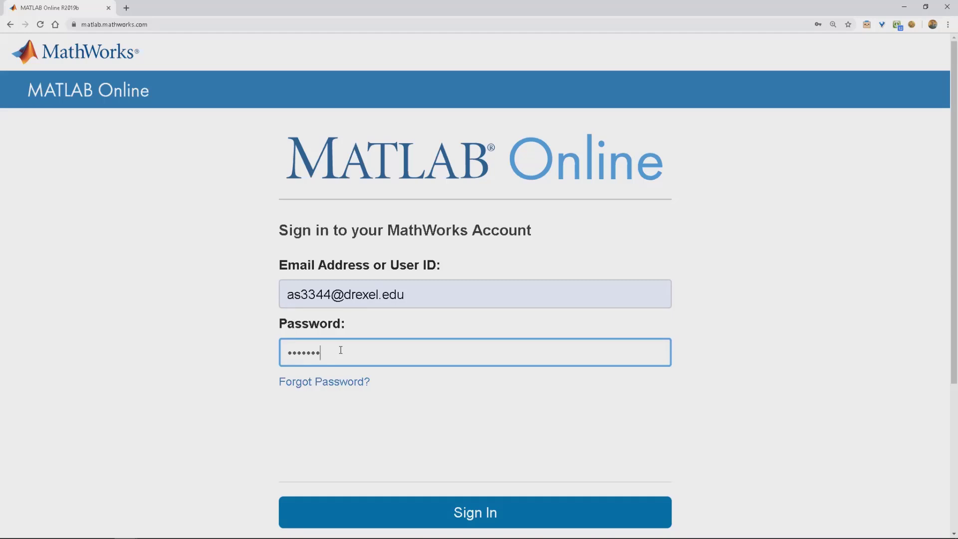
{"action": "type", "text": "•"}
{"action": "key", "text": "Return"}
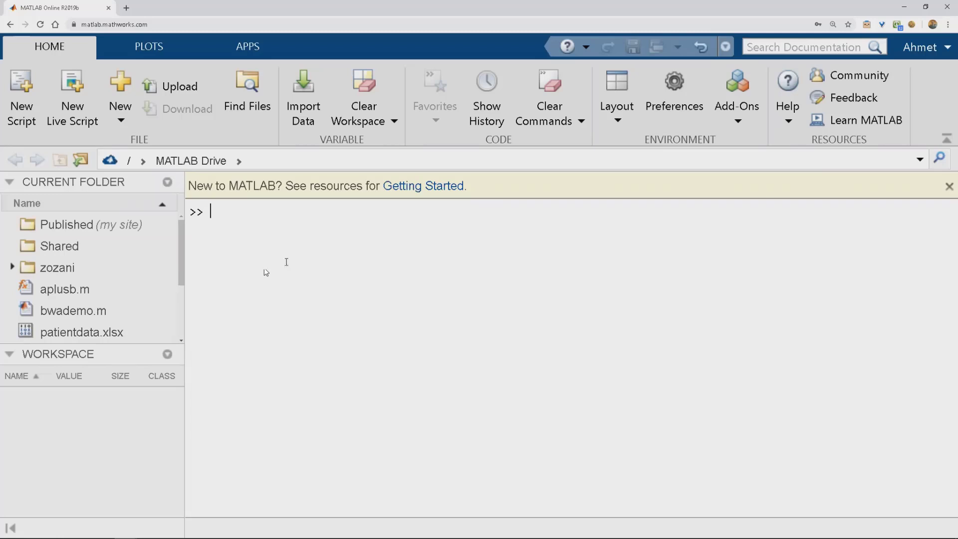
{"action": "left_click", "coordinate": [950, 186]}
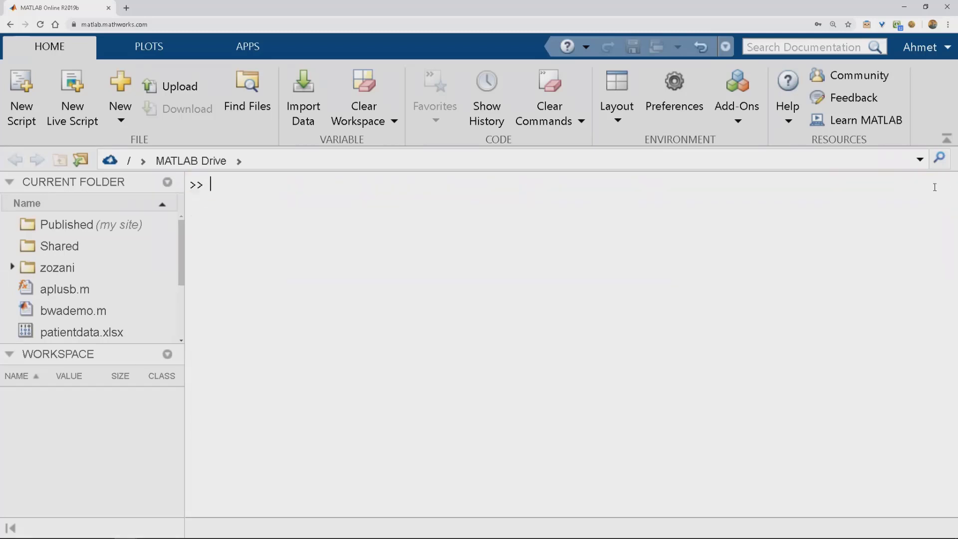
Open aplusb.m from the MATLAB Drive folder in the editor and point out the folder's file list.
{"action": "left_click", "coordinate": [89, 291]}
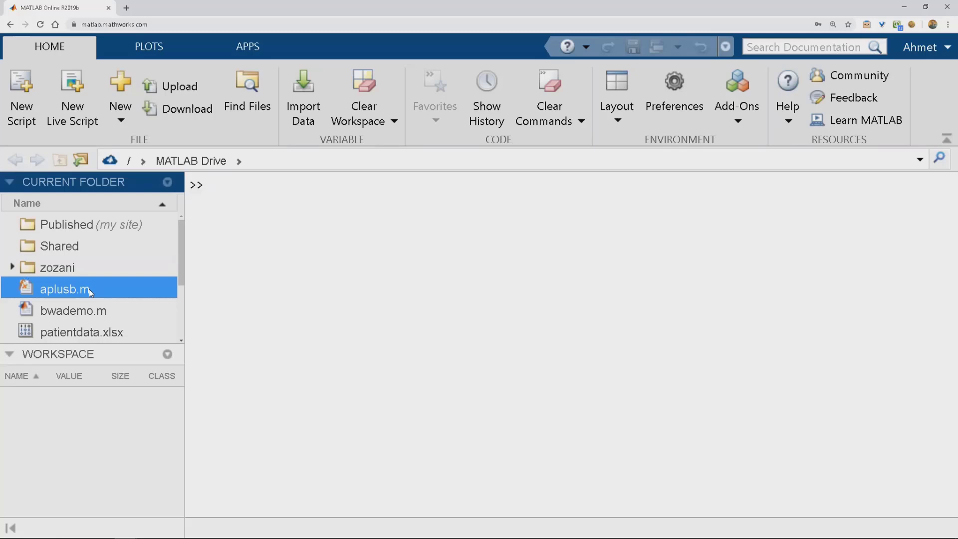
{"action": "double_click", "coordinate": [82, 292]}
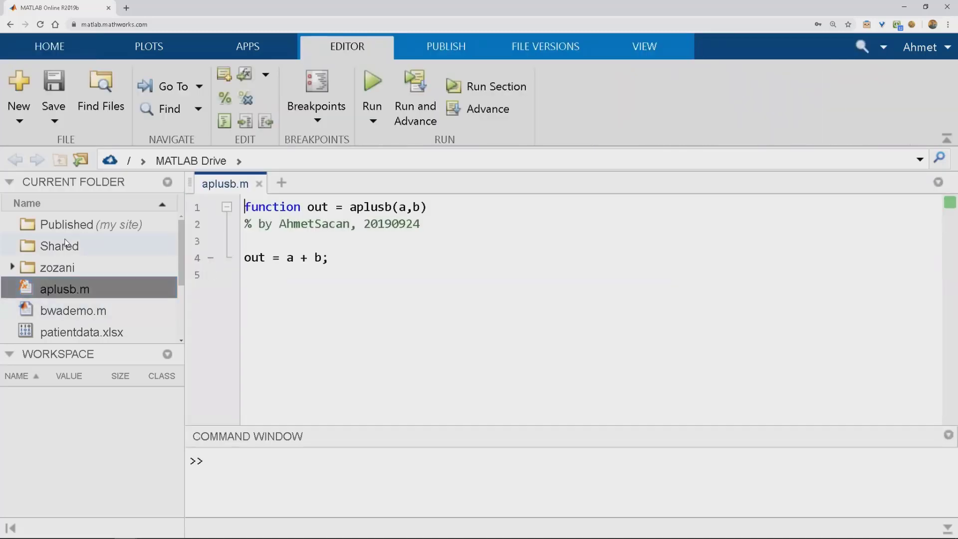
{"action": "mouse_move", "coordinate": [64, 239]}
{"action": "left_mouse_down"}
{"action": "mouse_move", "coordinate": [102, 225]}
{"action": "mouse_move", "coordinate": [36, 317]}
{"action": "left_mouse_up"}
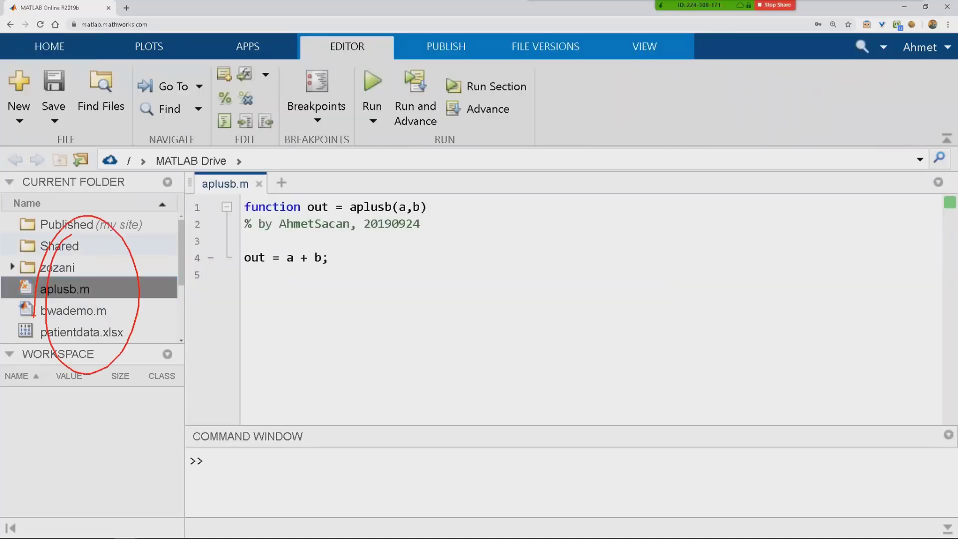
{"action": "key", "text": "Escape"}
Select aplusb.m in the current folder and point out the Download and Upload commands for transferring files.
{"action": "left_click", "coordinate": [65, 289]}
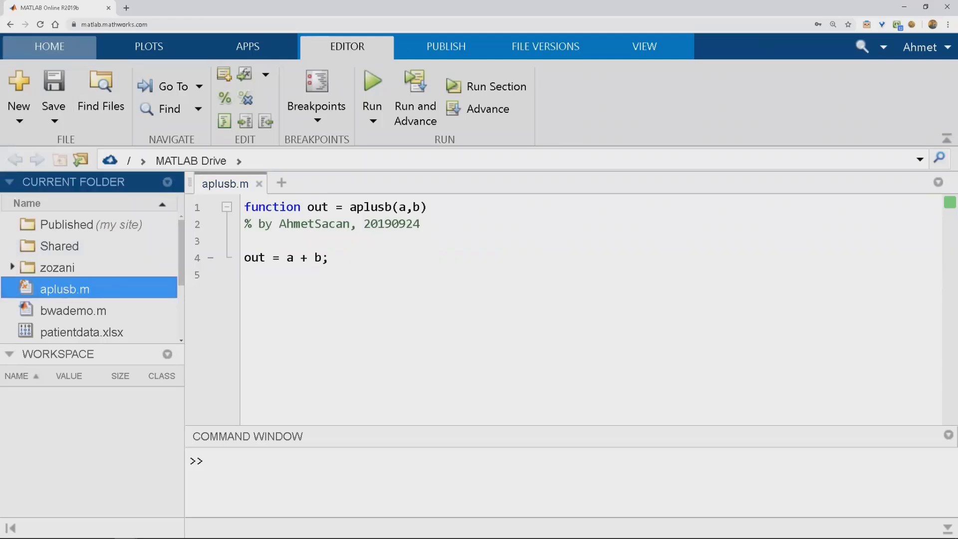
{"action": "left_click", "coordinate": [49, 47]}
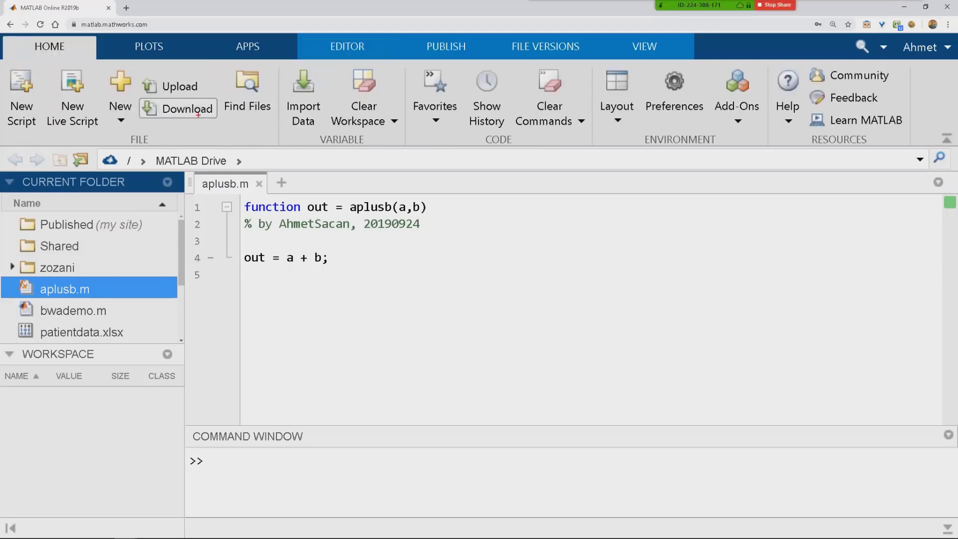
{"action": "left_click_drag", "start_coordinate": [198, 115], "coordinate": [109, 136]}
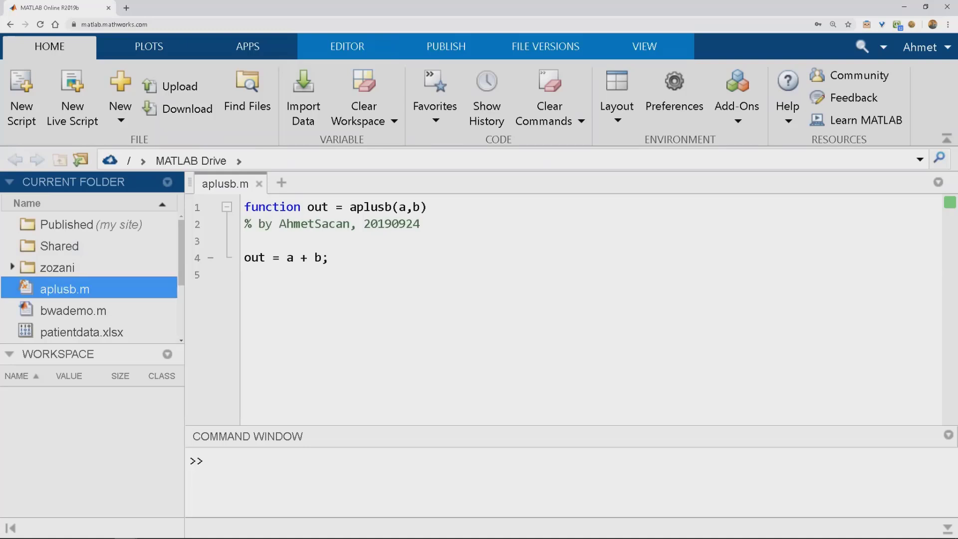
{"action": "key", "text": "ctrl+2"}
{"action": "mouse_move", "coordinate": [170, 69]}
{"action": "left_mouse_down"}
{"action": "mouse_move", "coordinate": [187, 56]}
{"action": "mouse_move", "coordinate": [148, 65]}
{"action": "left_mouse_up"}
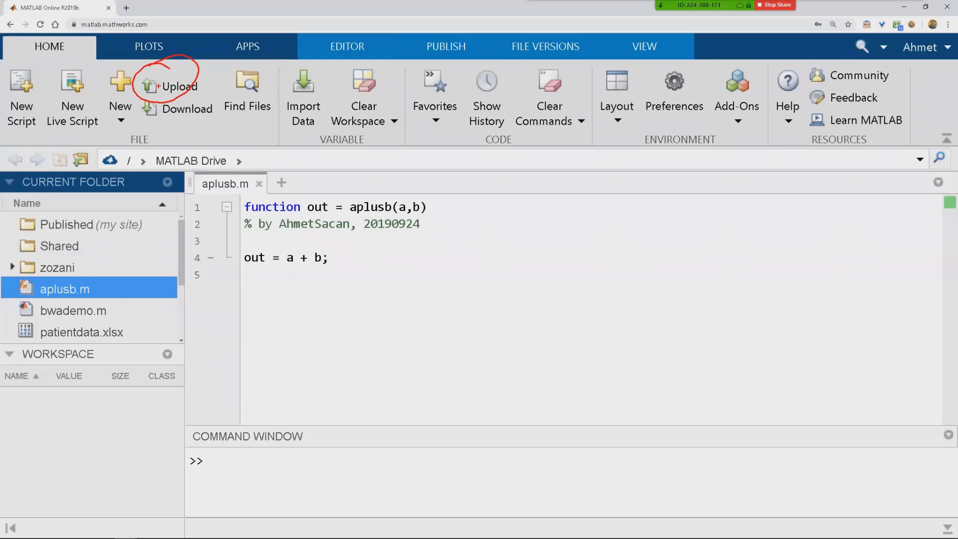
Enlarge the Command Window by moving its divider with the editor upward, and return the focus to aplusb.m.
{"action": "left_click", "coordinate": [412, 420]}
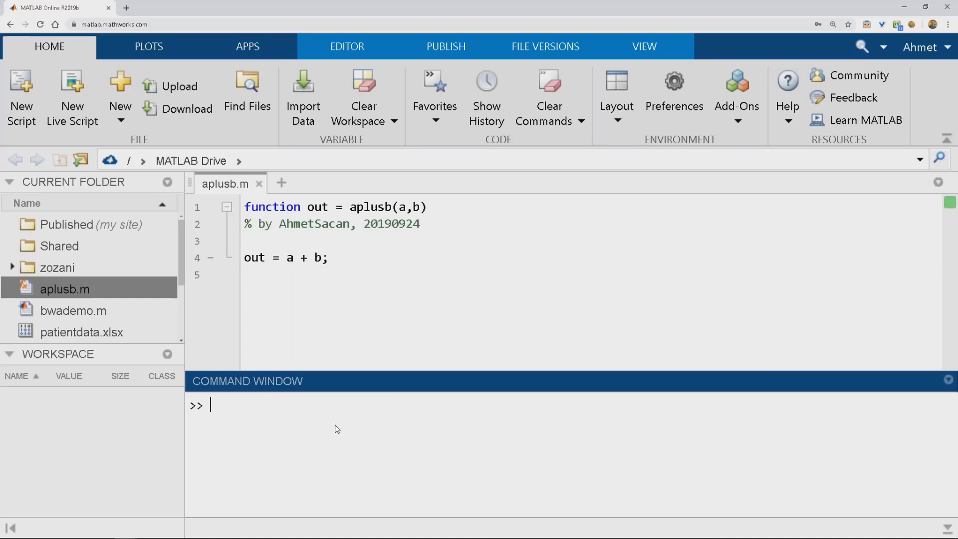
{"action": "left_click", "coordinate": [338, 327]}
{"action": "left_click", "coordinate": [339, 379]}
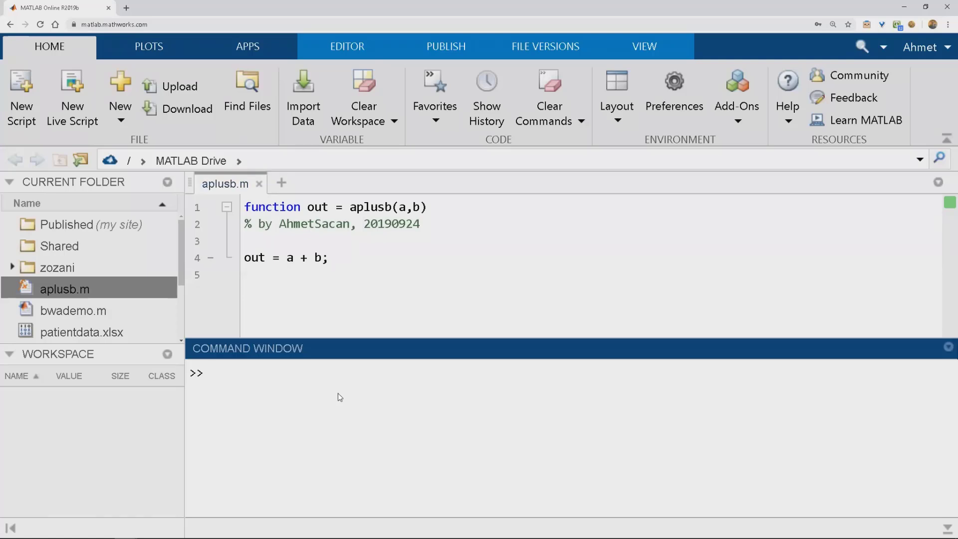
{"action": "left_click", "coordinate": [350, 312]}
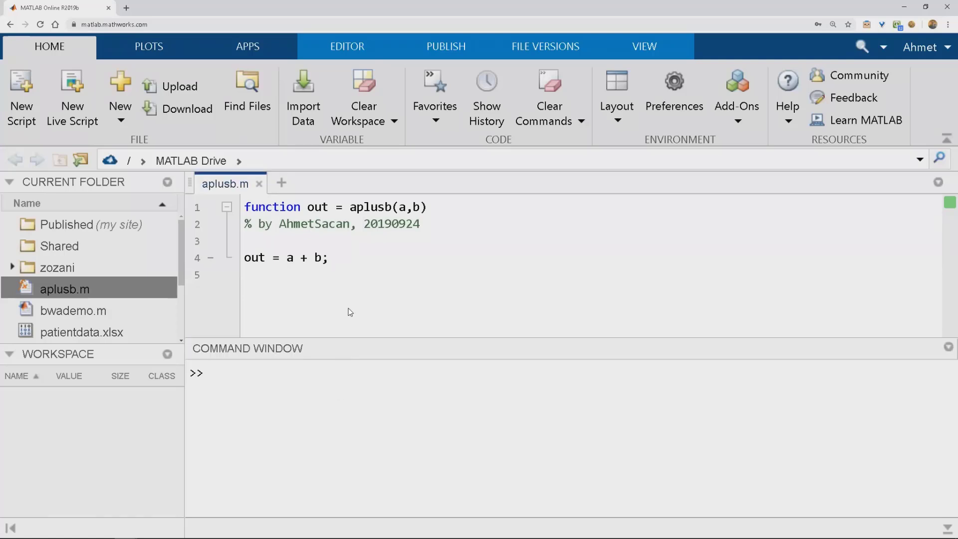